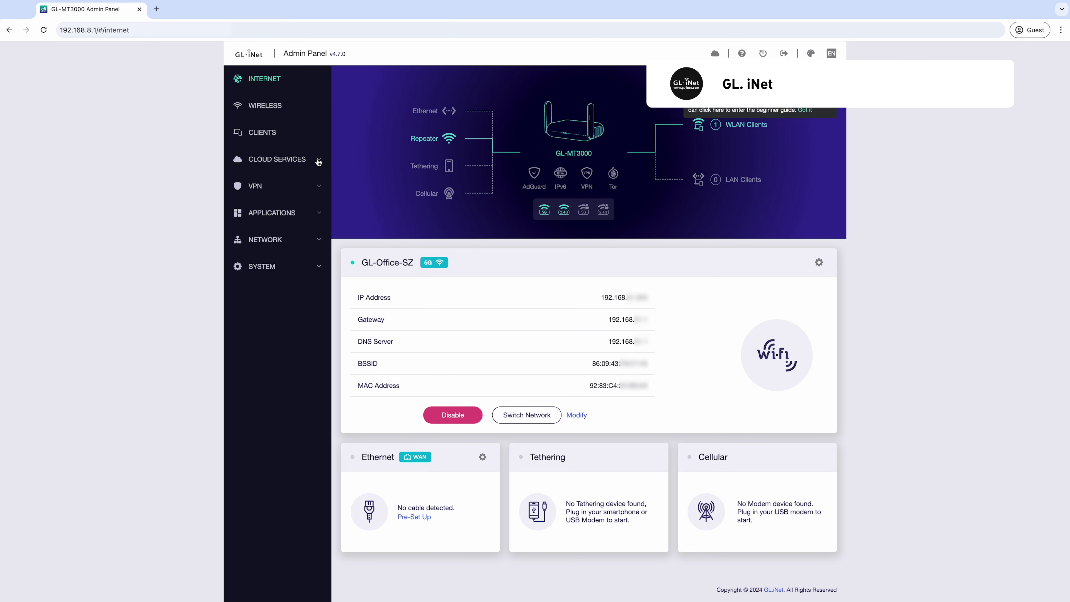
Step: Go through Cloud Services to AstroWarp, then open Dynamic DNS under Applications
{"action": "left_click", "coordinate": [318, 162]}
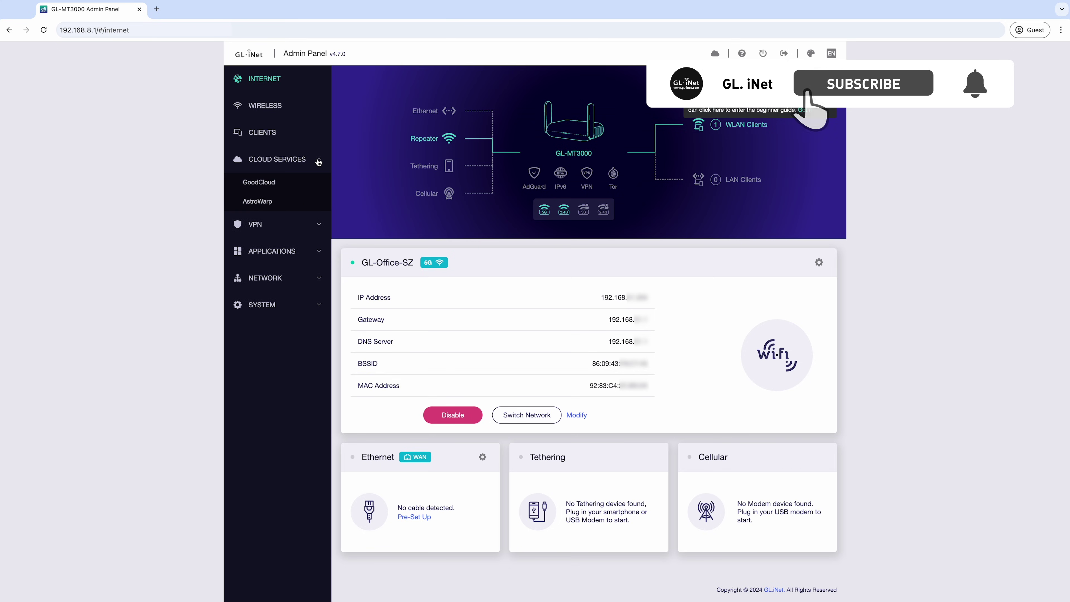
{"action": "left_click", "coordinate": [299, 202]}
{"action": "left_click", "coordinate": [312, 252]}
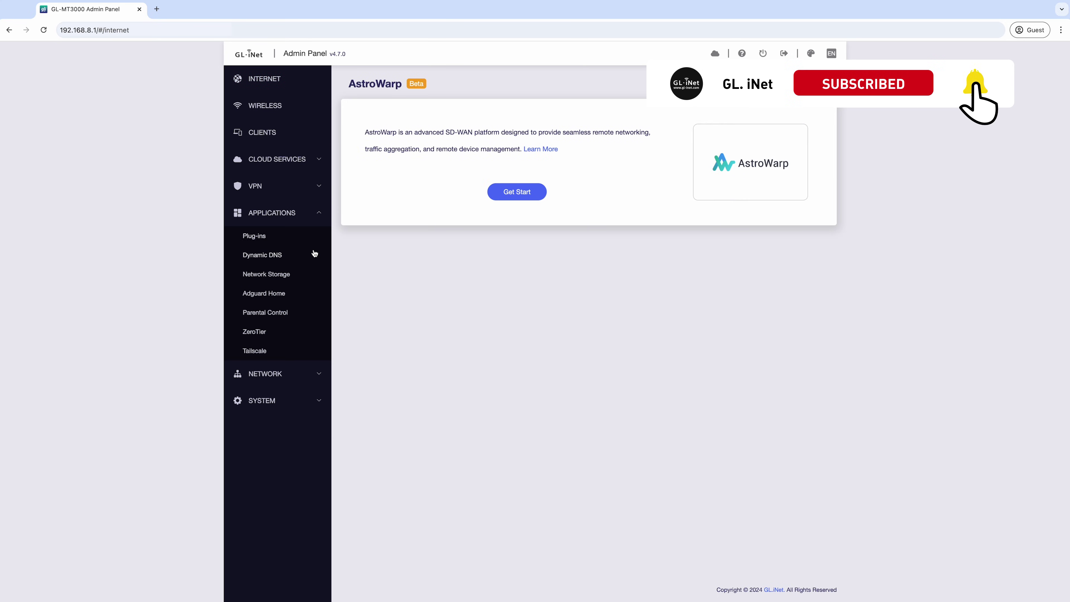
{"action": "left_click", "coordinate": [314, 257]}
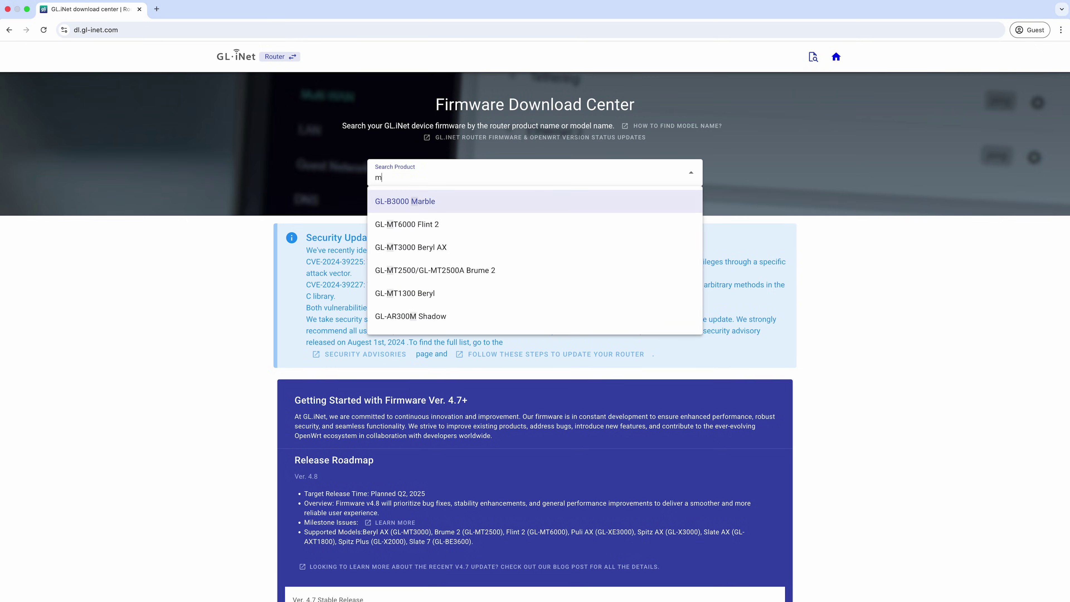
Step: Search 'mt3000', pick GL-MT3000 Beryl AX, and show its BETA firmware releases
{"action": "type", "text": "t3000"}
{"action": "left_click", "coordinate": [565, 194]}
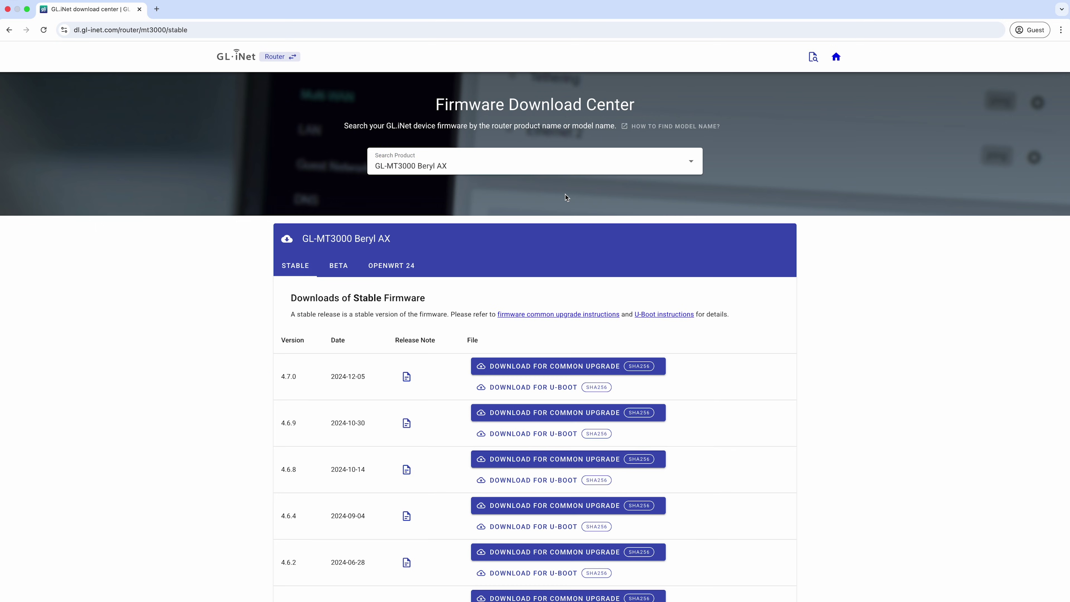
{"action": "left_click", "coordinate": [340, 266]}
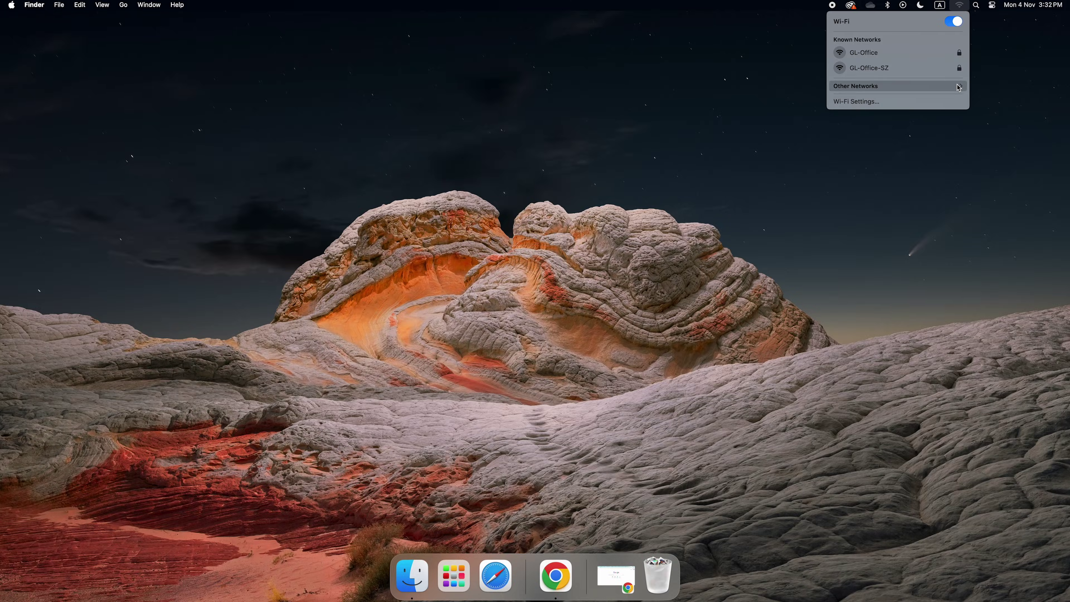
Step: Expand Other Networks in the Wi-Fi menu and scroll to find GL-MT3000-328
{"action": "left_click", "coordinate": [958, 87]}
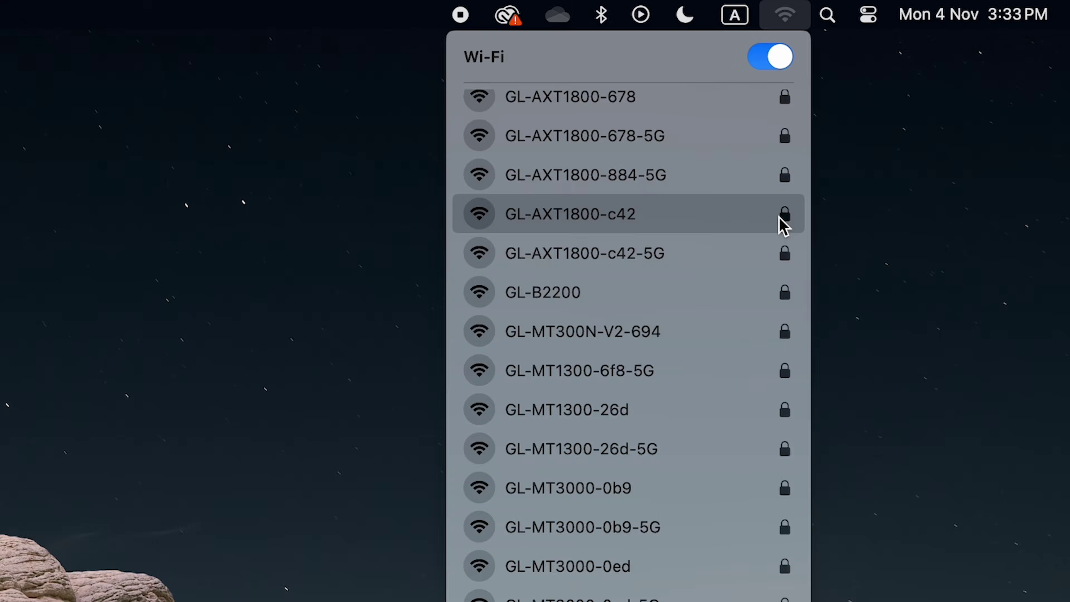
{"action": "scroll", "coordinate": [958, 87], "scroll_direction": "down", "scroll_amount": 1}
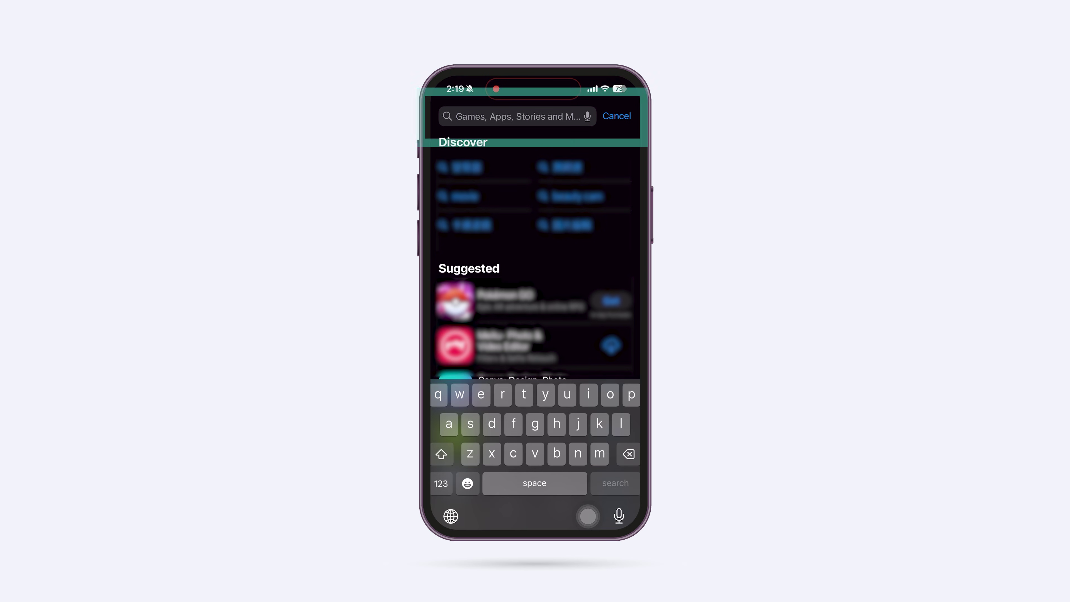
Step: Search the App Store for 'glinet' and download GL Technologies' glinet app
{"action": "type", "text": "inet"}
{"action": "left_click", "coordinate": [614, 482]}
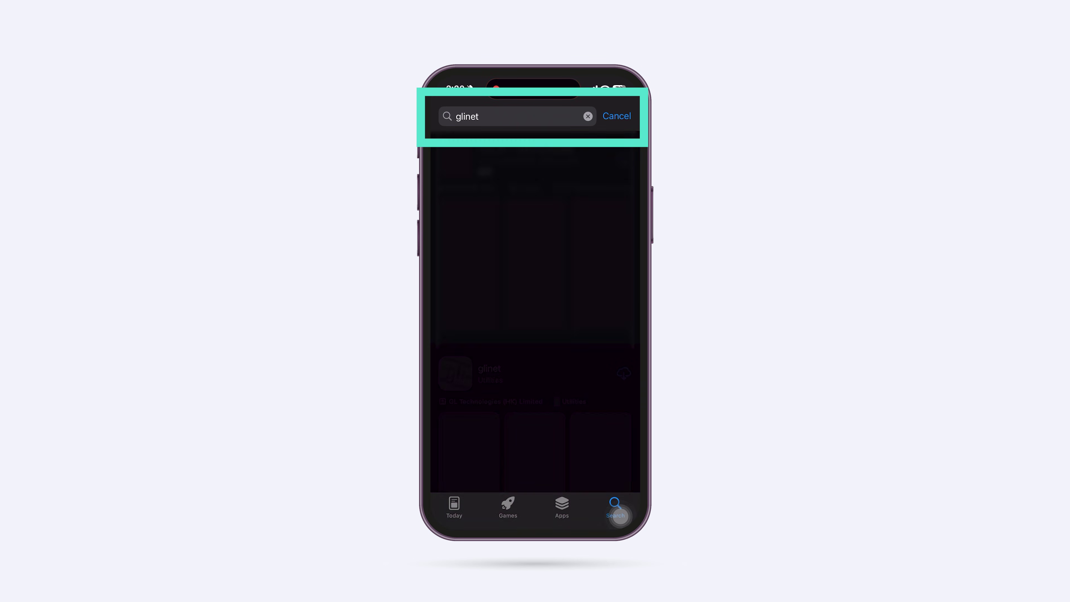
{"action": "scroll", "coordinate": [535, 295], "scroll_direction": "down", "scroll_amount": 5}
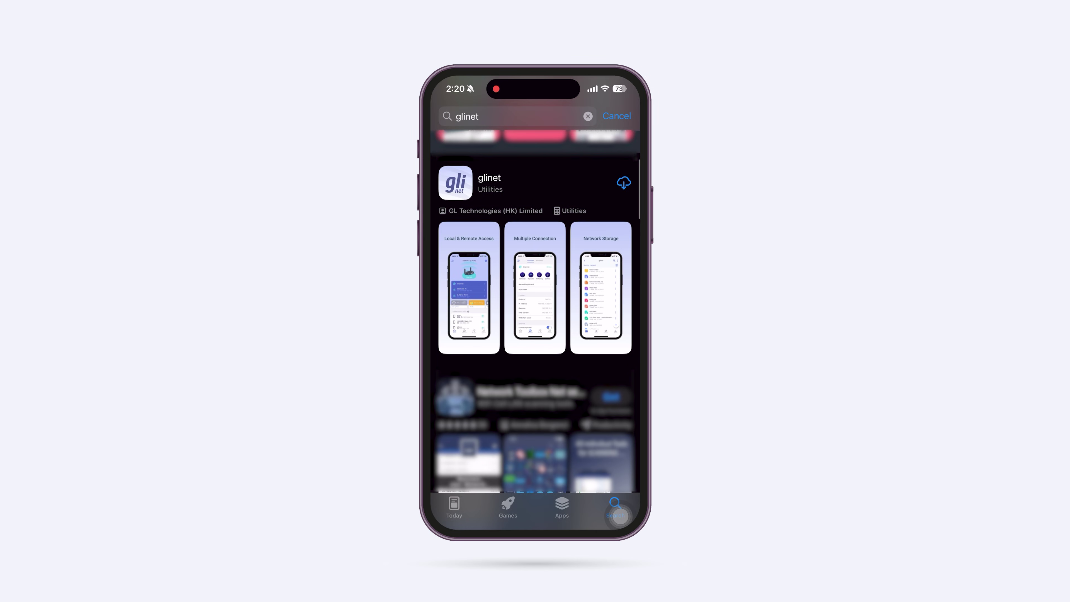
{"action": "left_click", "coordinate": [623, 183]}
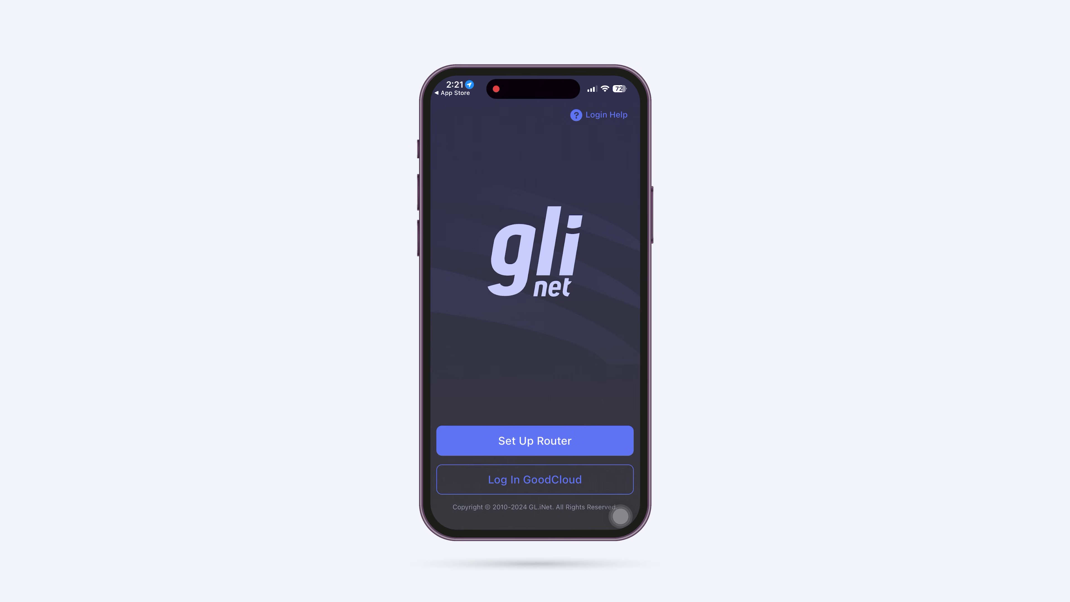
Step: Enter the router admin password in the glinet app and confirm the login
{"action": "type", "text": "***"}
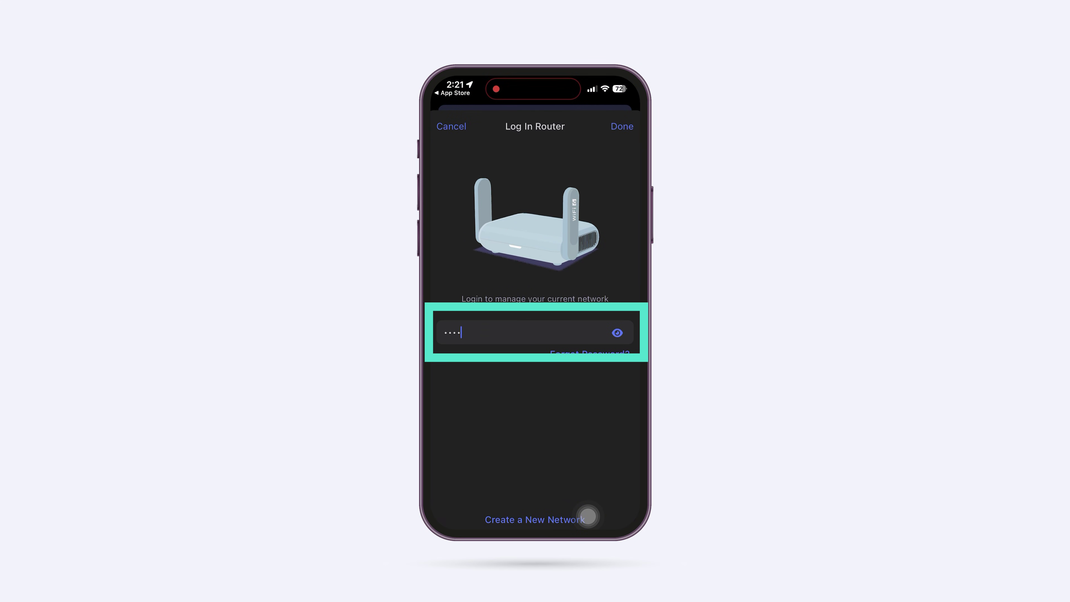
{"action": "left_click", "coordinate": [617, 502]}
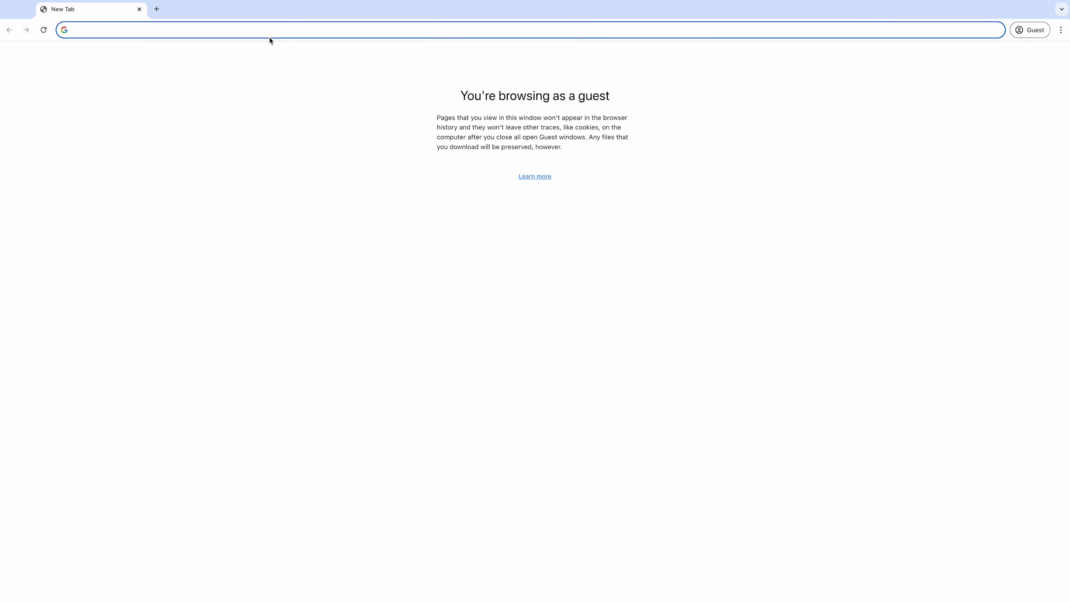
Step: Load 192.168.8.1 in the new Chrome tab
{"action": "type", "text": "19"}
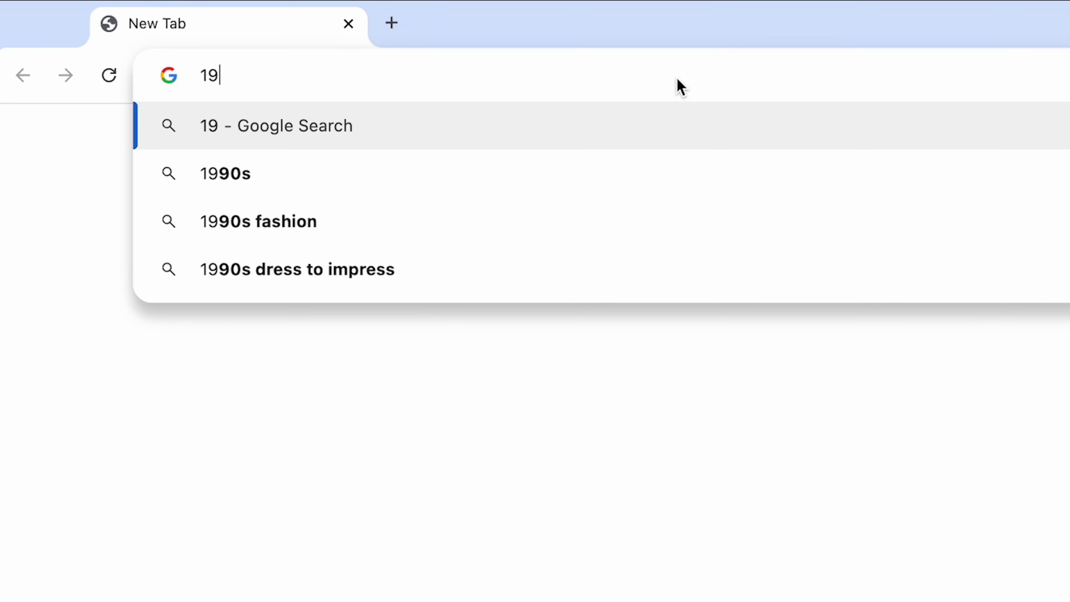
{"action": "type", "text": "2.168."}
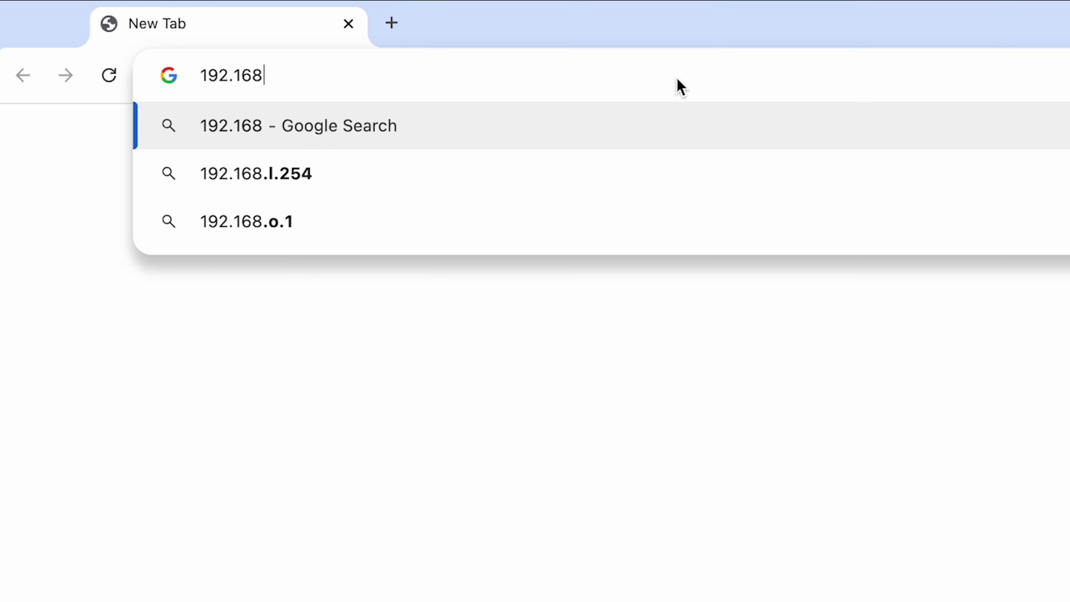
{"action": "type", "text": "8.1"}
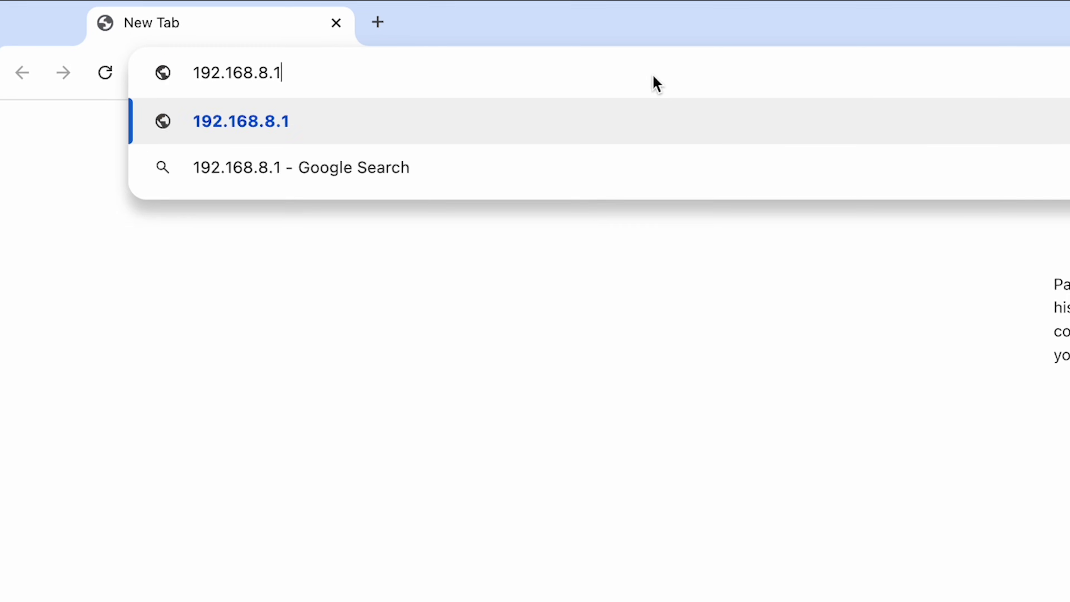
{"action": "key", "text": "Return"}
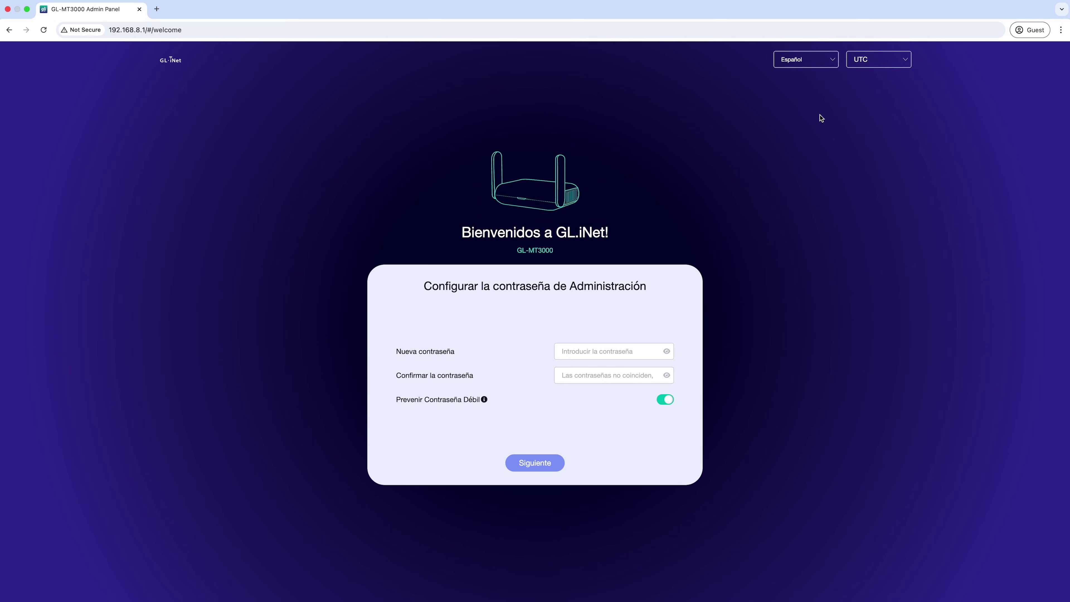
Step: Switch setup to English, set and confirm the admin password, and keep the default Wi-Fi settings
{"action": "left_click", "coordinate": [824, 64]}
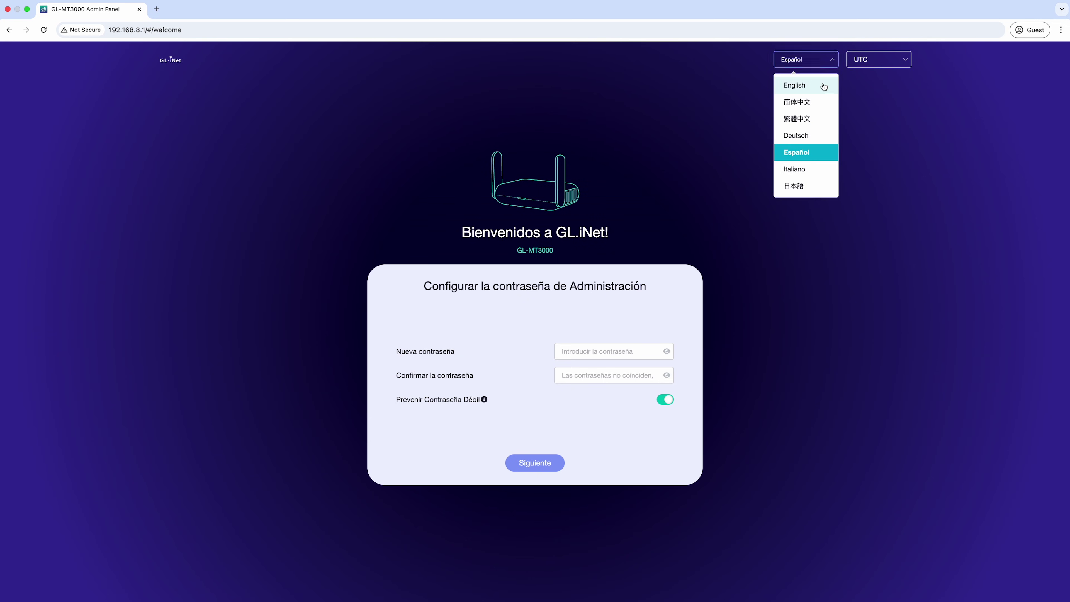
{"action": "left_click", "coordinate": [794, 86]}
{"action": "key", "text": "Tab"}
{"action": "type", "text": "abc123"}
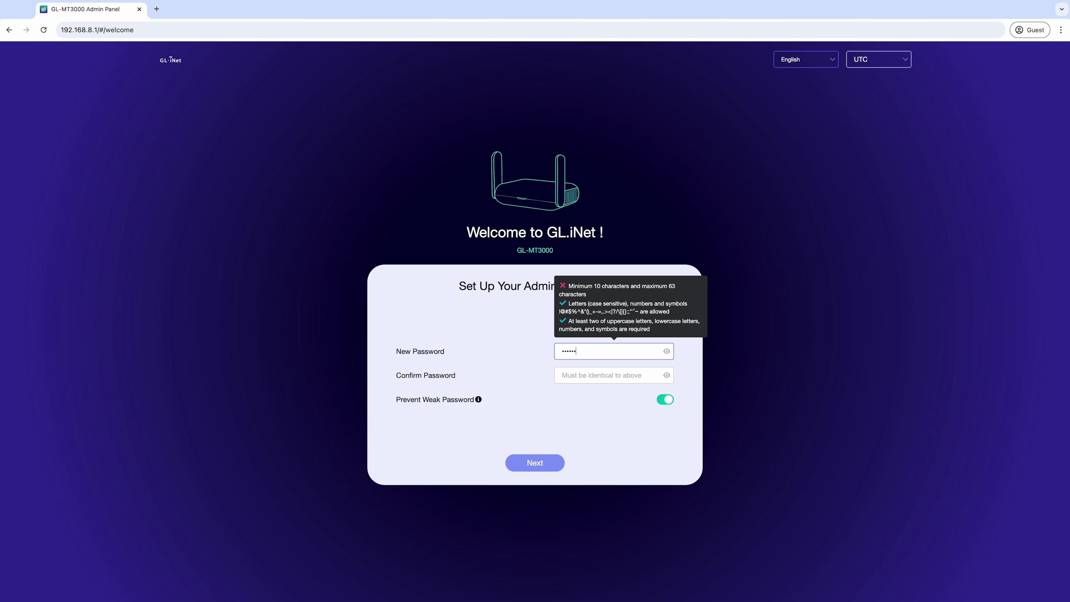
{"action": "type", "text": "45678"}
{"action": "key", "text": "Tab"}
{"action": "type", "text": "abc12345678"}
{"action": "left_click", "coordinate": [555, 465]}
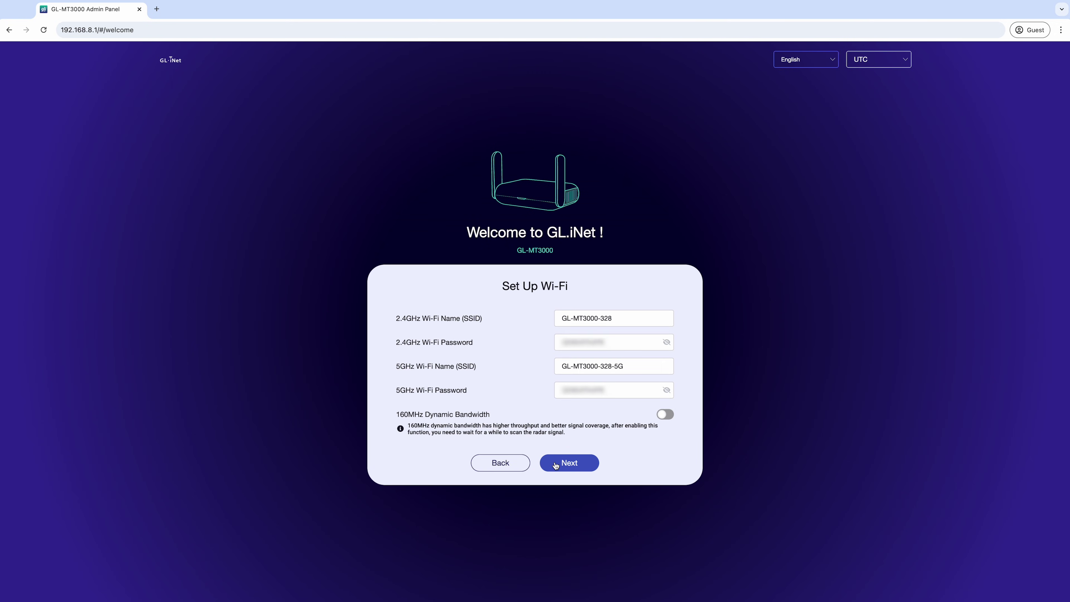
{"action": "left_click", "coordinate": [556, 463]}
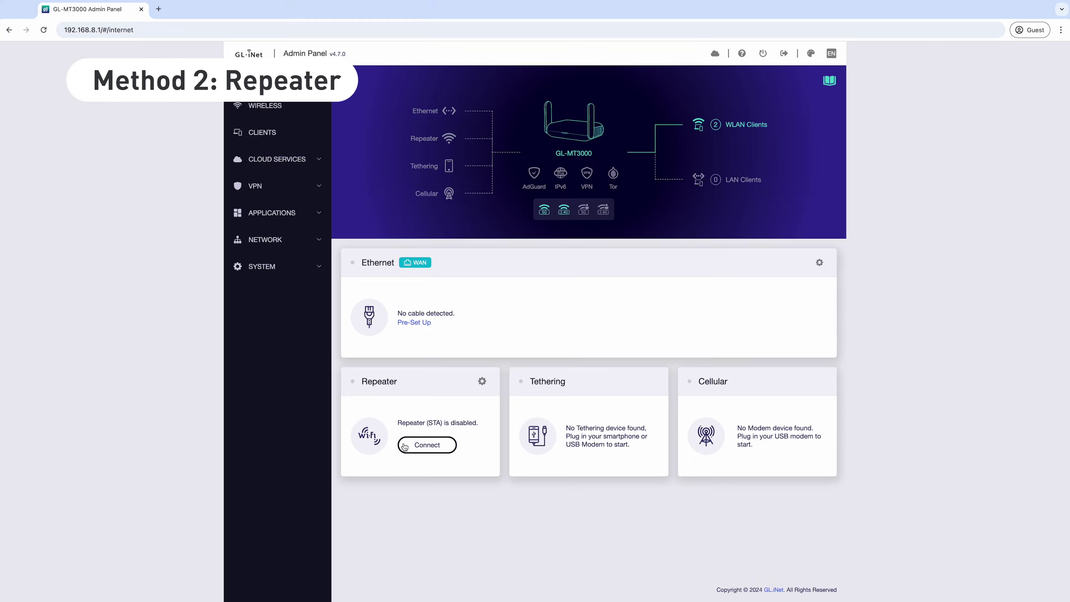
Step: Join the GL-Office-SZ network as a repeater using its Wi-Fi password
{"action": "left_click", "coordinate": [404, 445]}
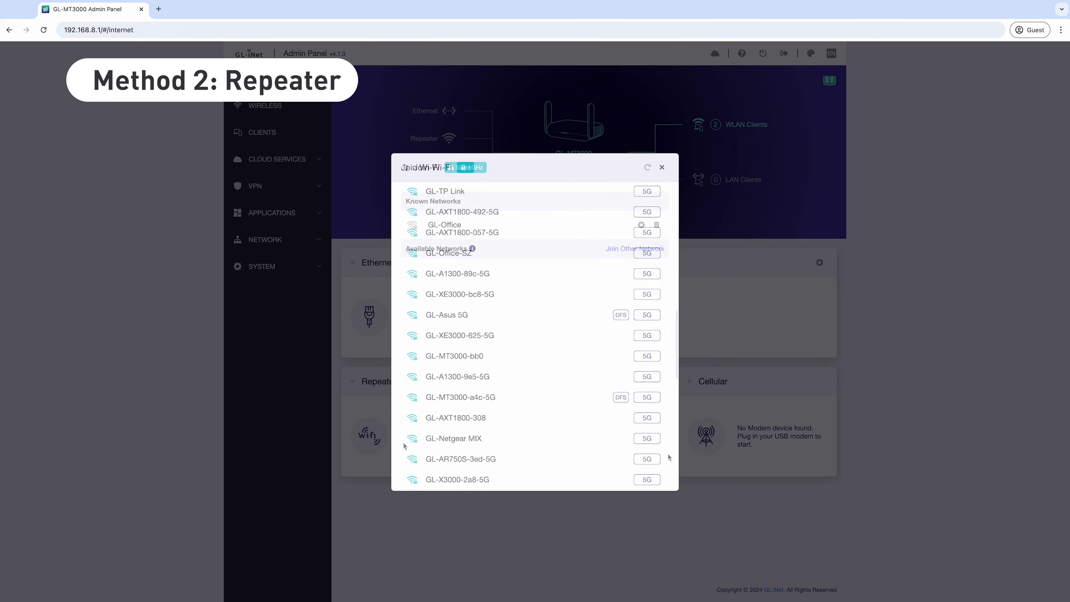
{"action": "left_click", "coordinate": [539, 253]}
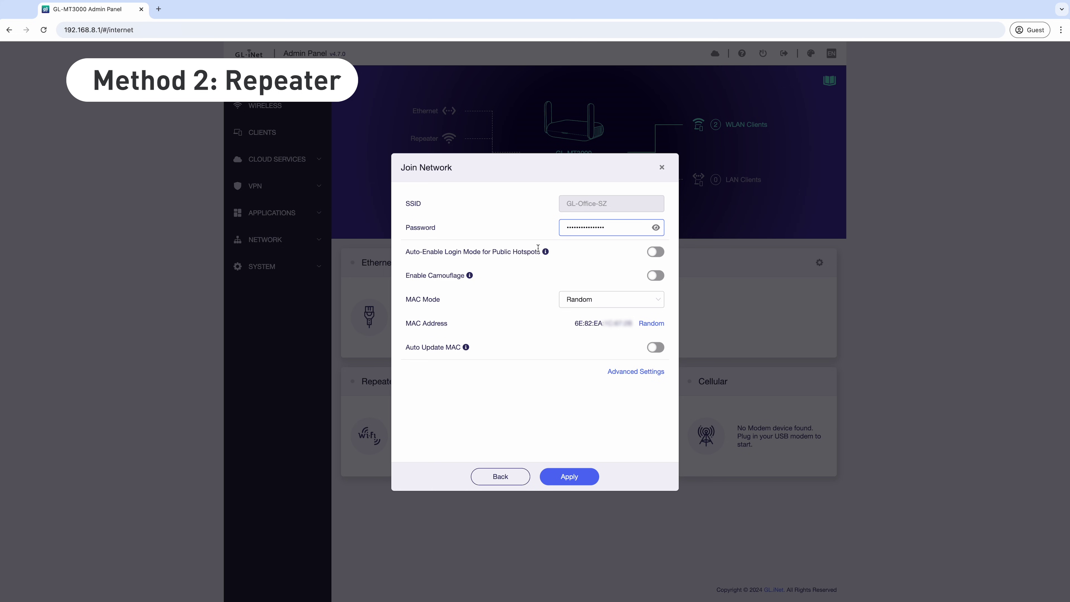
{"action": "left_click", "coordinate": [554, 477]}
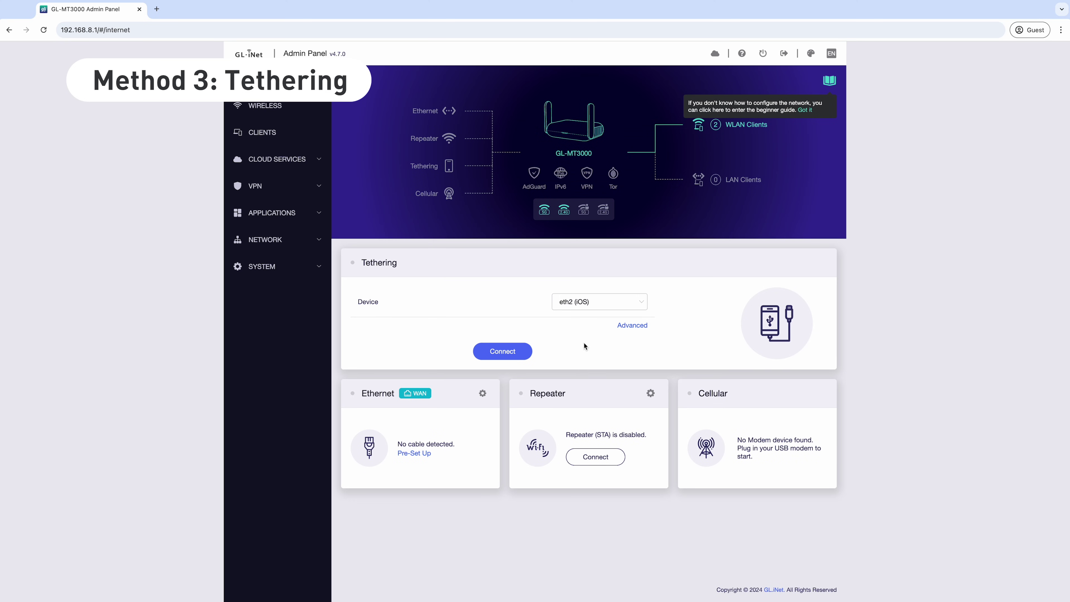
Step: Select eth2 (iOS) as the tethering device and connect through it
{"action": "left_click", "coordinate": [603, 307]}
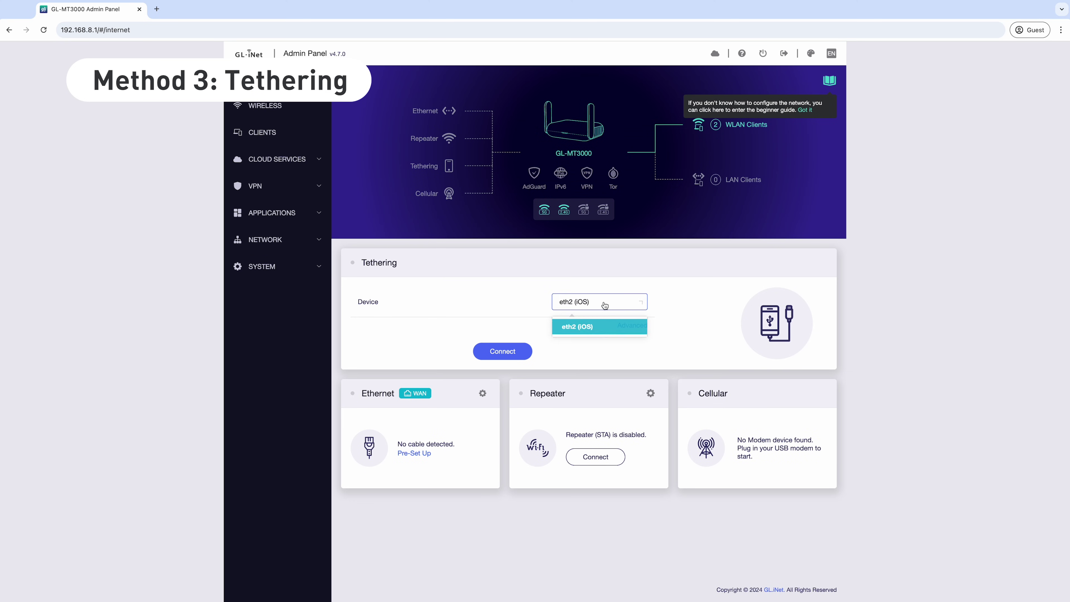
{"action": "left_click", "coordinate": [604, 328]}
{"action": "left_click", "coordinate": [526, 352]}
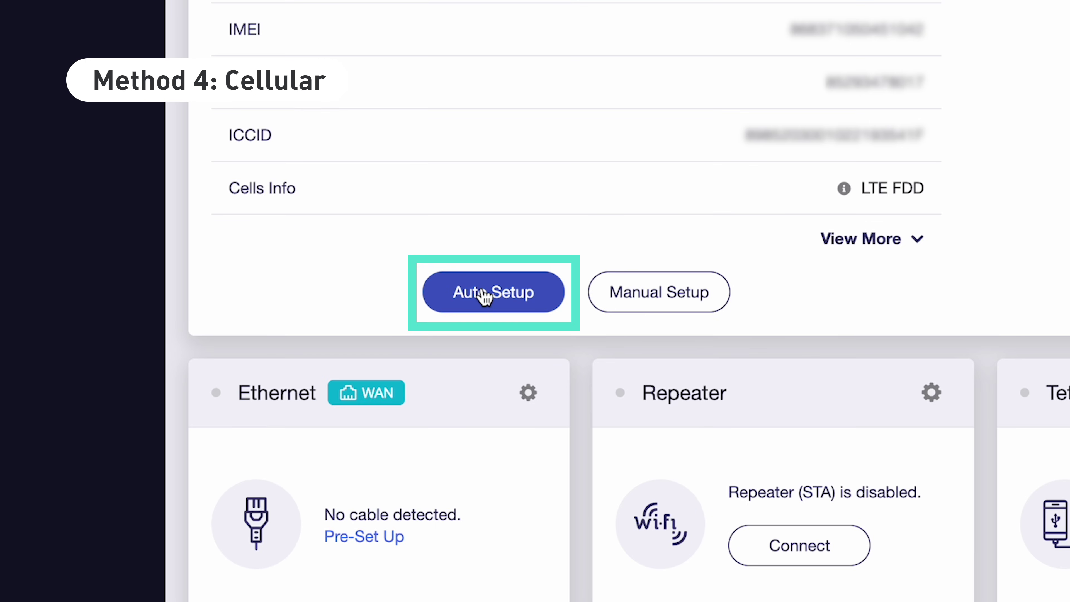
Step: Run Auto Setup on the 4G cellular modem card
{"action": "left_click", "coordinate": [493, 427]}
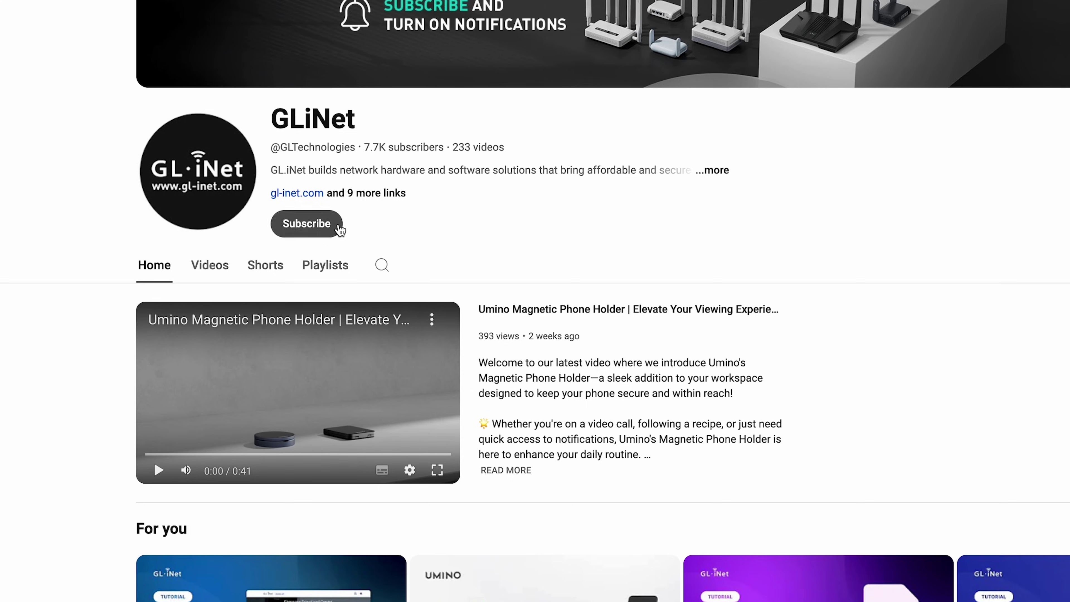
Step: Subscribe to GL.iNet's YouTube channel from its channel page
{"action": "left_click", "coordinate": [338, 228]}
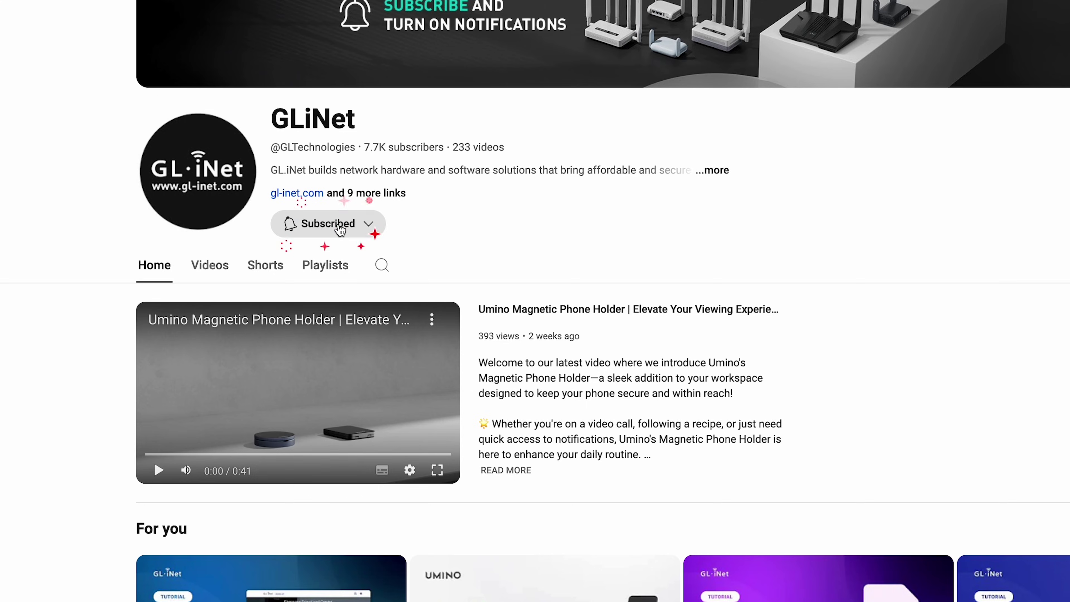